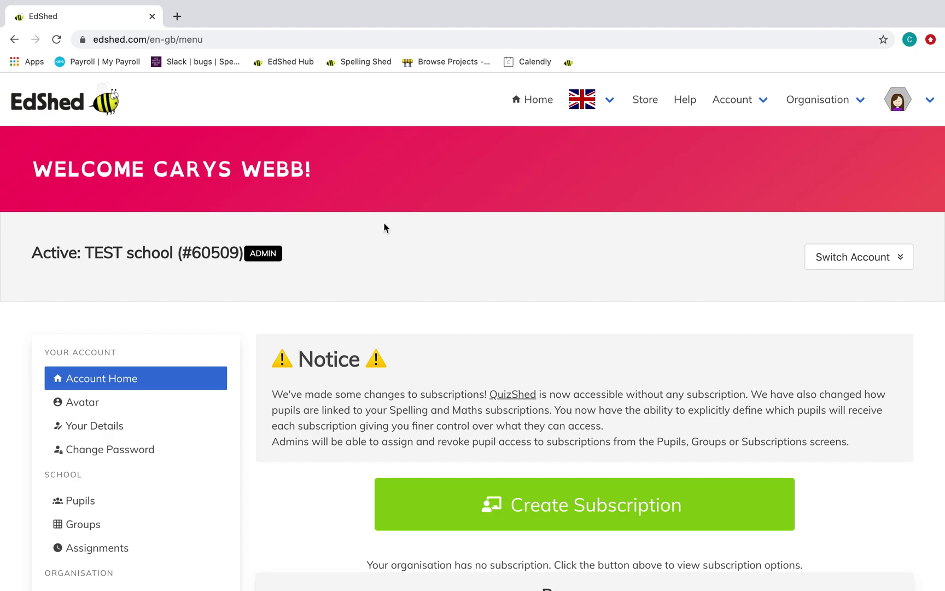
{"action": "scroll", "coordinate": [384, 228], "scroll_direction": "down", "scroll_amount": 5}
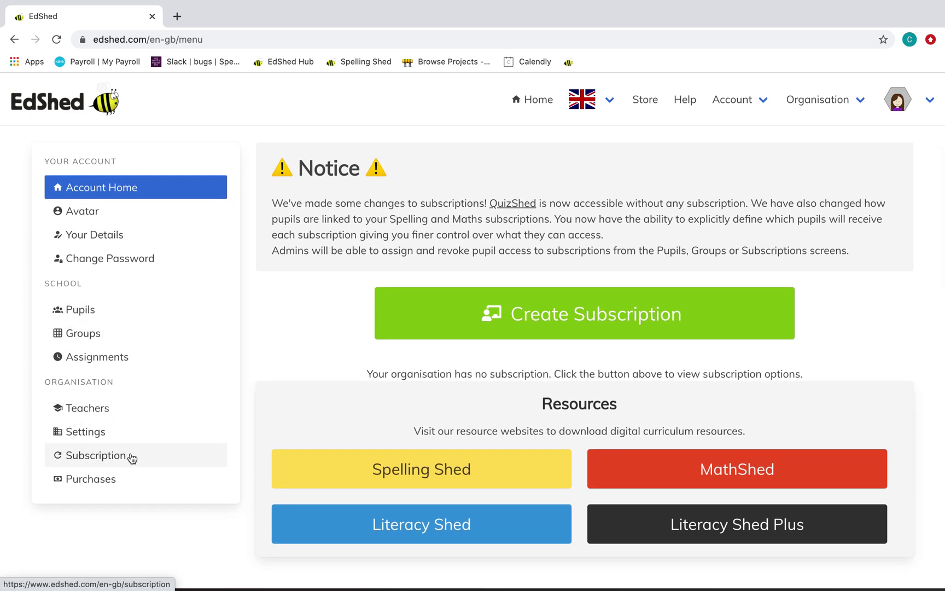
Start a new school subscription with Create Subscription on Account Home.
{"action": "left_click", "coordinate": [404, 315]}
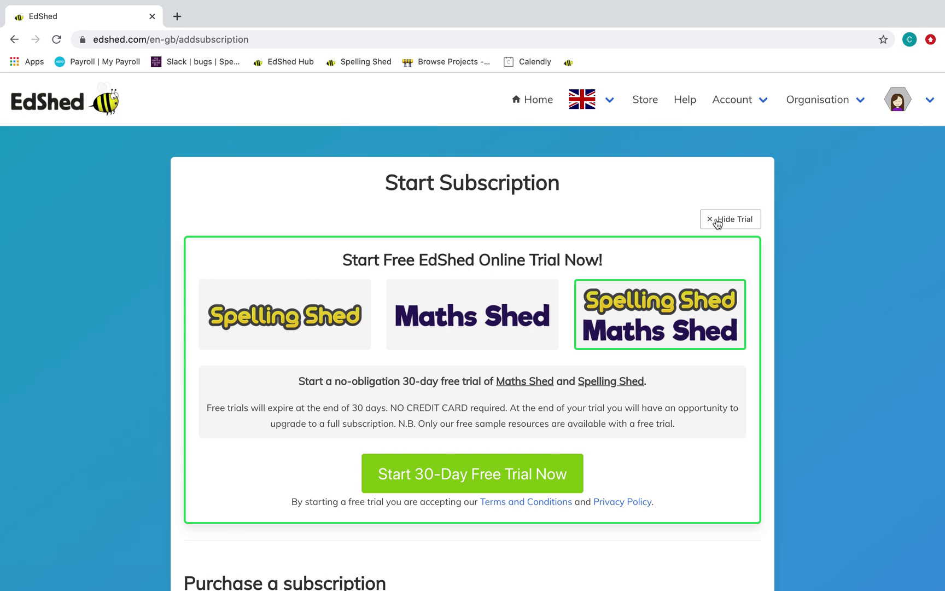
Hide the trial and choose an EdShed Online MathShed yearly plan for 50 pupils.
{"action": "left_click", "coordinate": [716, 220]}
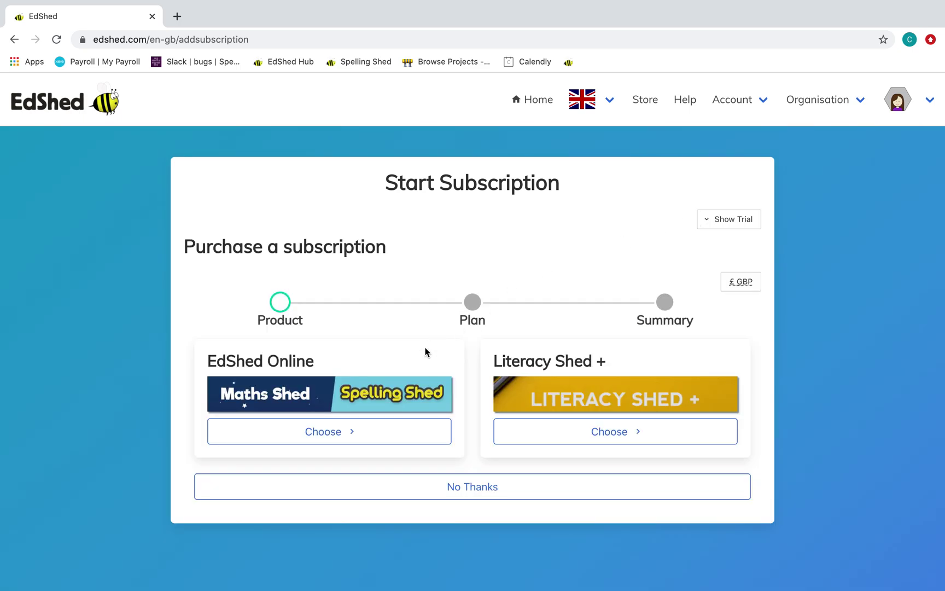
{"action": "left_click", "coordinate": [356, 431]}
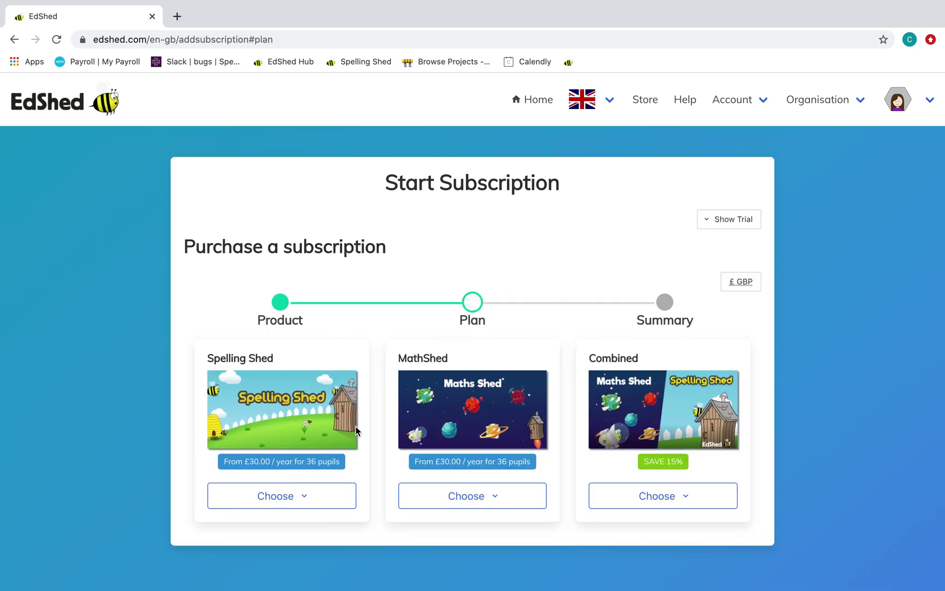
{"action": "left_click", "coordinate": [488, 503]}
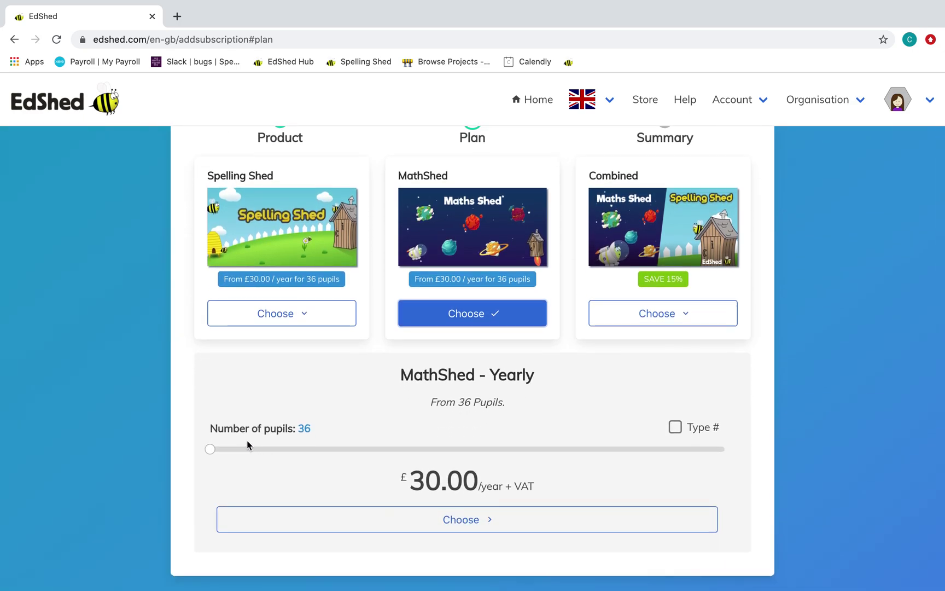
{"action": "left_click_drag", "start_coordinate": [210, 449], "coordinate": [213, 450]}
{"action": "left_click", "coordinate": [675, 428]}
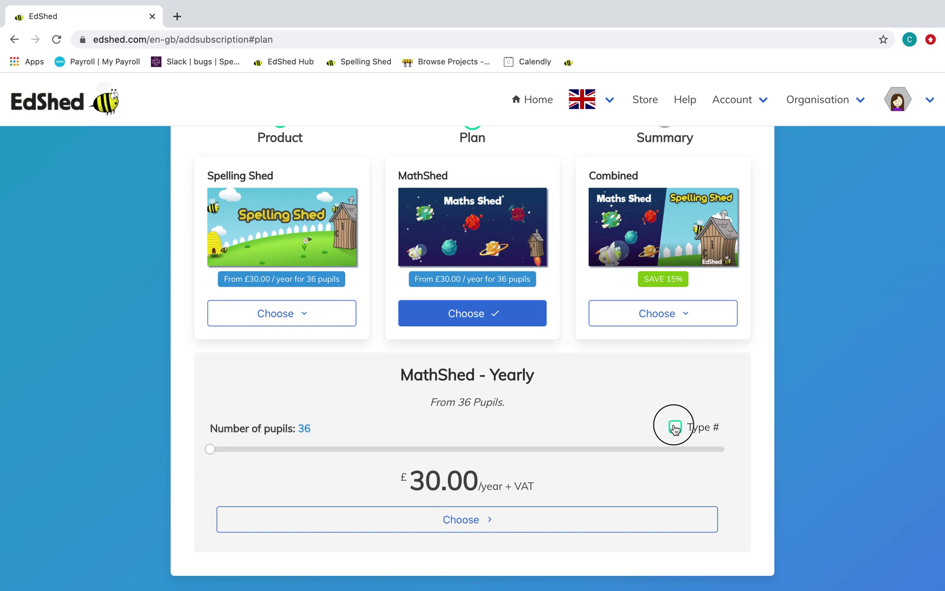
{"action": "left_click_drag", "start_coordinate": [308, 452], "coordinate": [218, 446]}
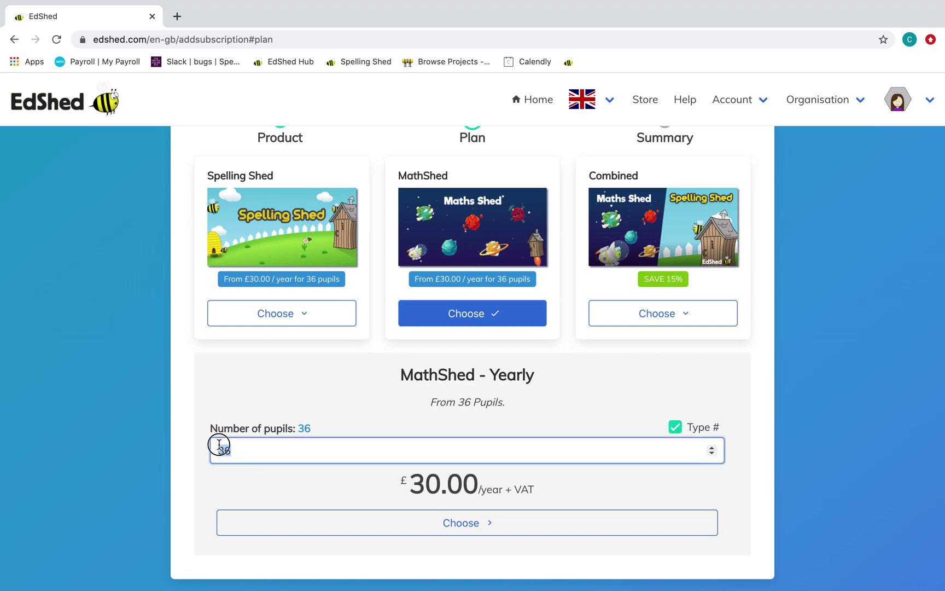
{"action": "type", "text": "50"}
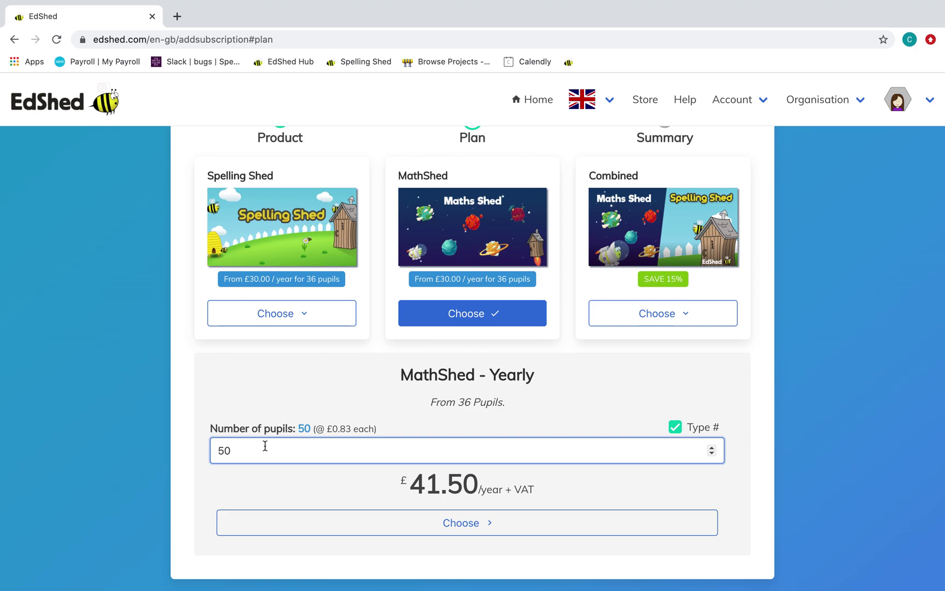
{"action": "left_click", "coordinate": [389, 514]}
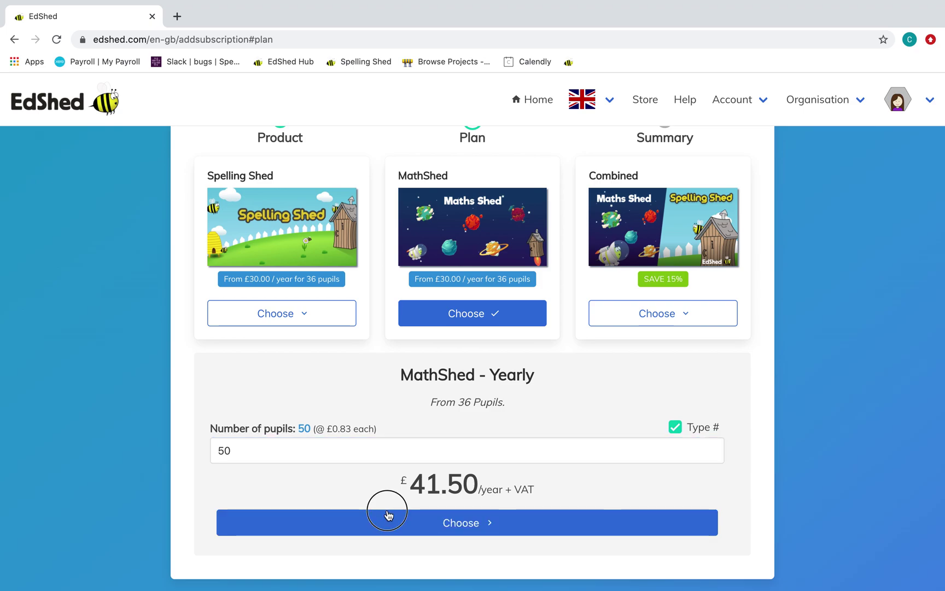
{"action": "scroll", "coordinate": [388, 515], "scroll_direction": "down", "scroll_amount": 2}
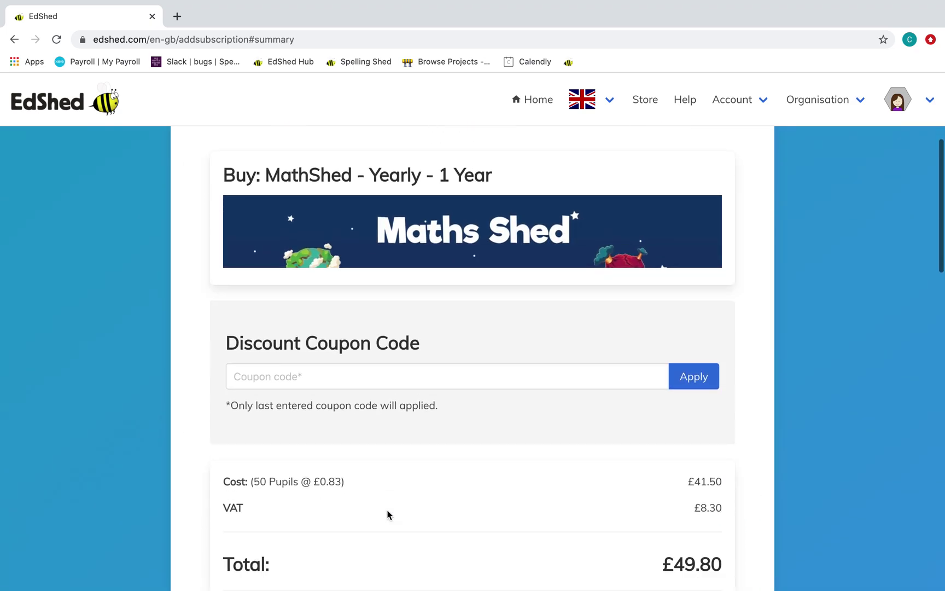
{"action": "scroll", "coordinate": [389, 515], "scroll_direction": "down", "scroll_amount": 3}
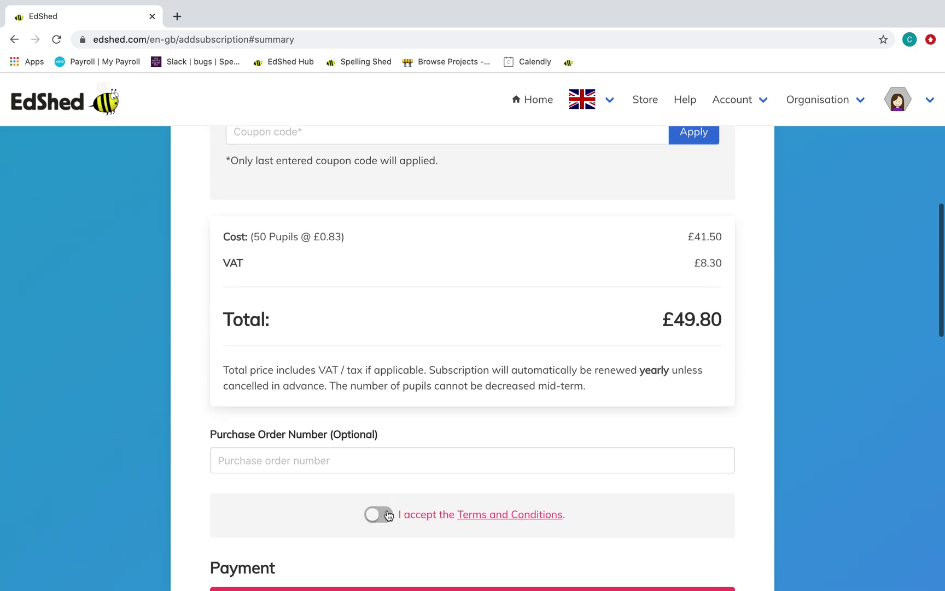
Enter purchase order number 12345, accept the terms and choose payment by invoice.
{"action": "left_click", "coordinate": [362, 462]}
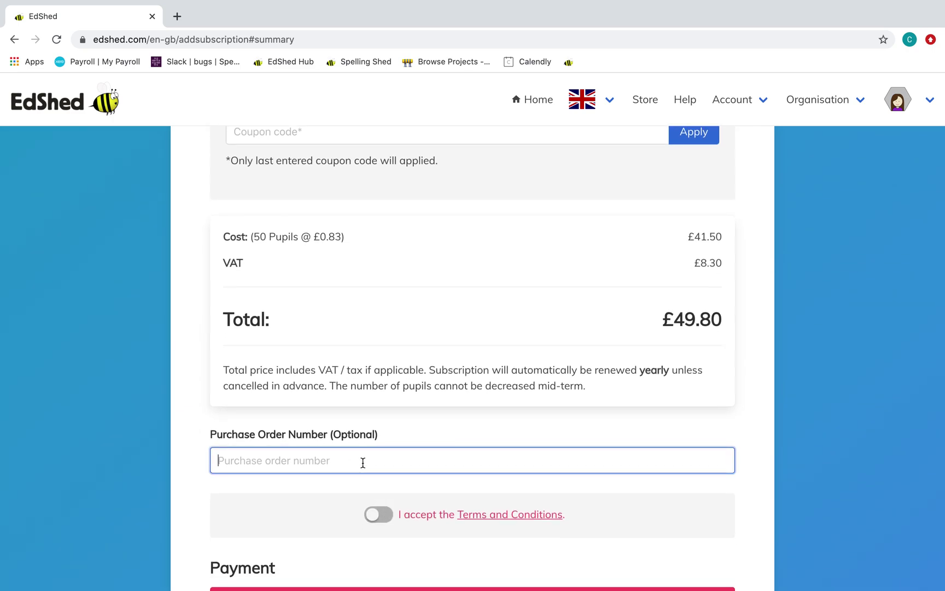
{"action": "type", "text": "12345"}
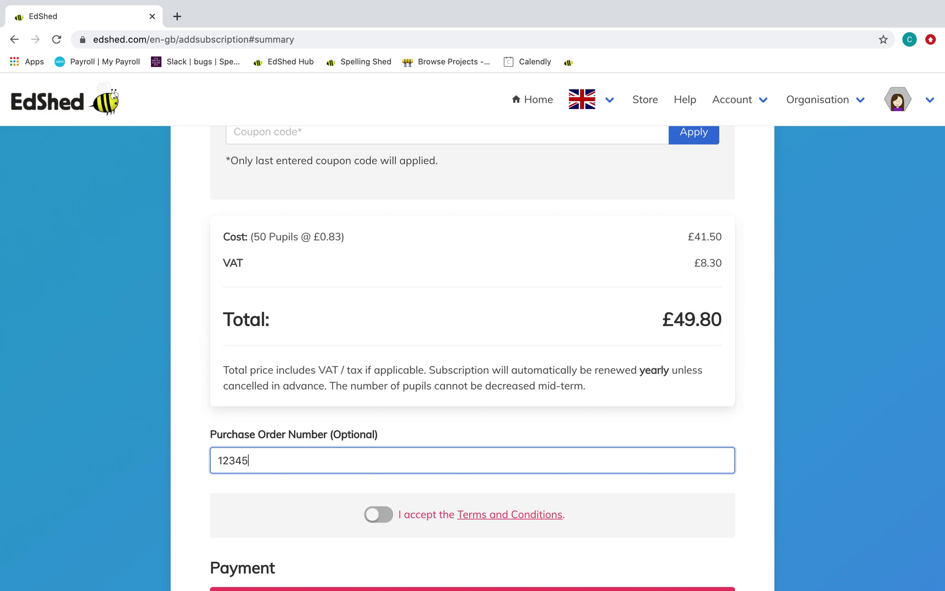
{"action": "left_click", "coordinate": [377, 521]}
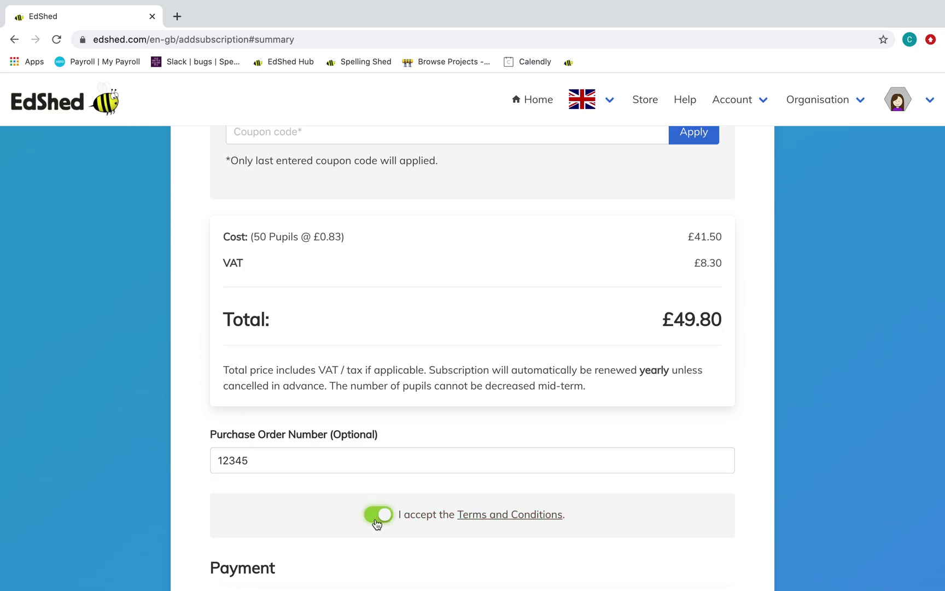
{"action": "scroll", "coordinate": [377, 523], "scroll_direction": "down", "scroll_amount": 5}
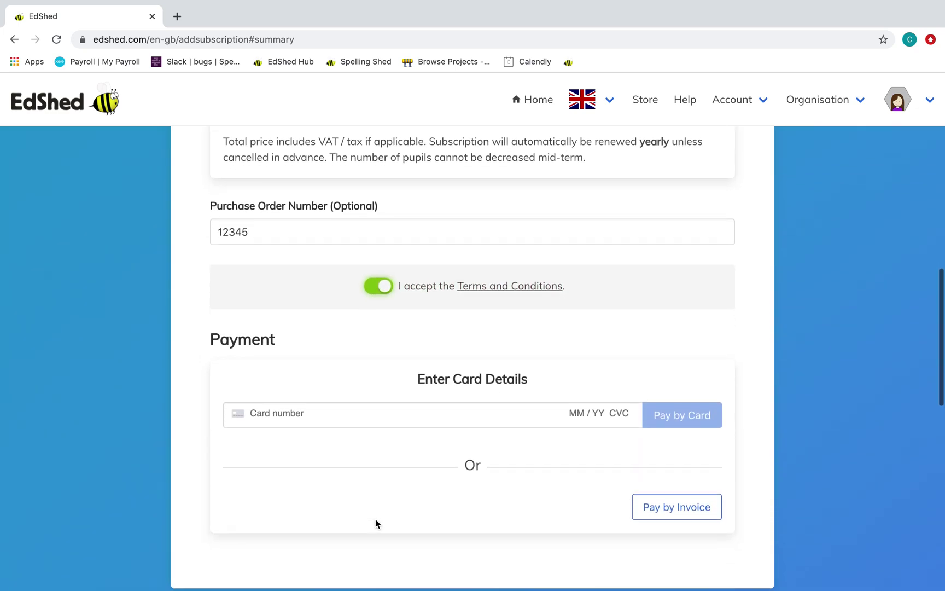
{"action": "left_click", "coordinate": [686, 508]}
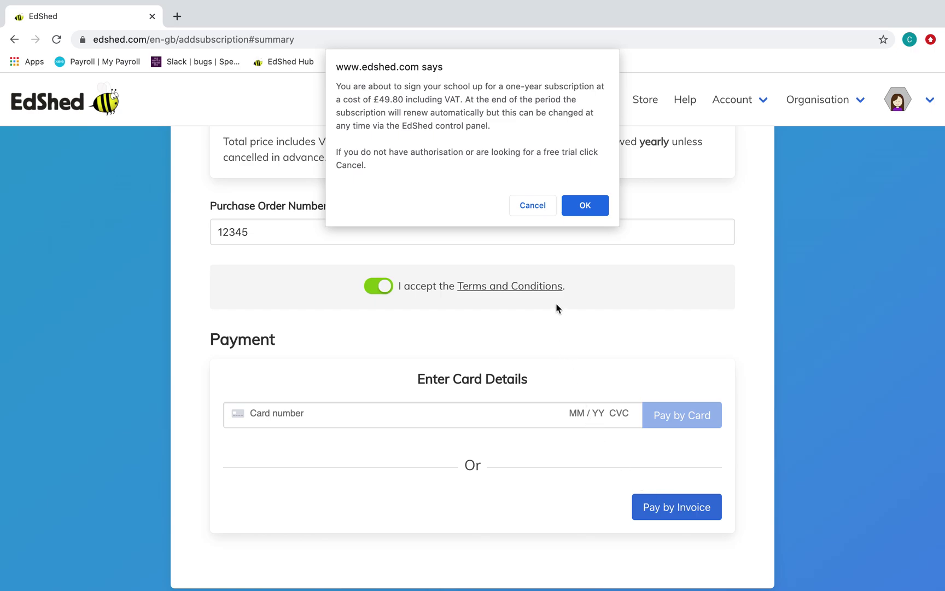
Confirm the £49.80 one-year MathShed subscription in the browser confirmation.
{"action": "left_click", "coordinate": [575, 206]}
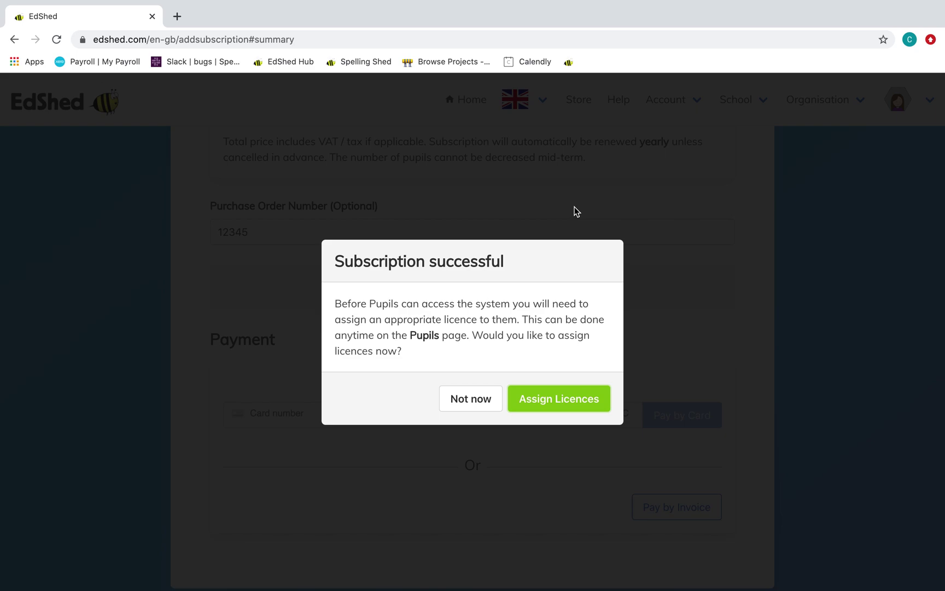
Assign seats only to Bart Simpson, Maggie Simpson, Father Christmas and Buddy Elf, then close.
{"action": "left_click", "coordinate": [583, 404]}
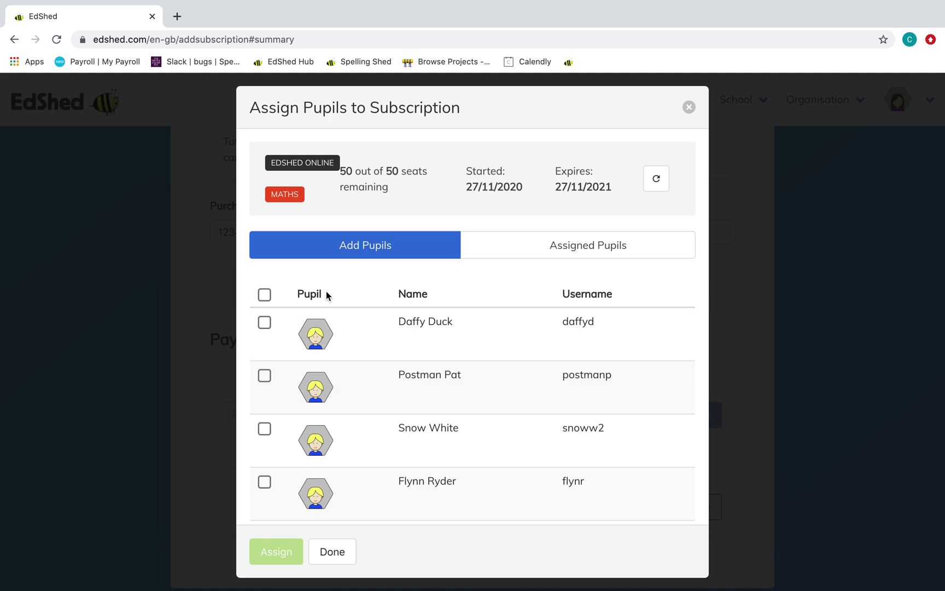
{"action": "scroll", "coordinate": [326, 292], "scroll_direction": "down", "scroll_amount": 3}
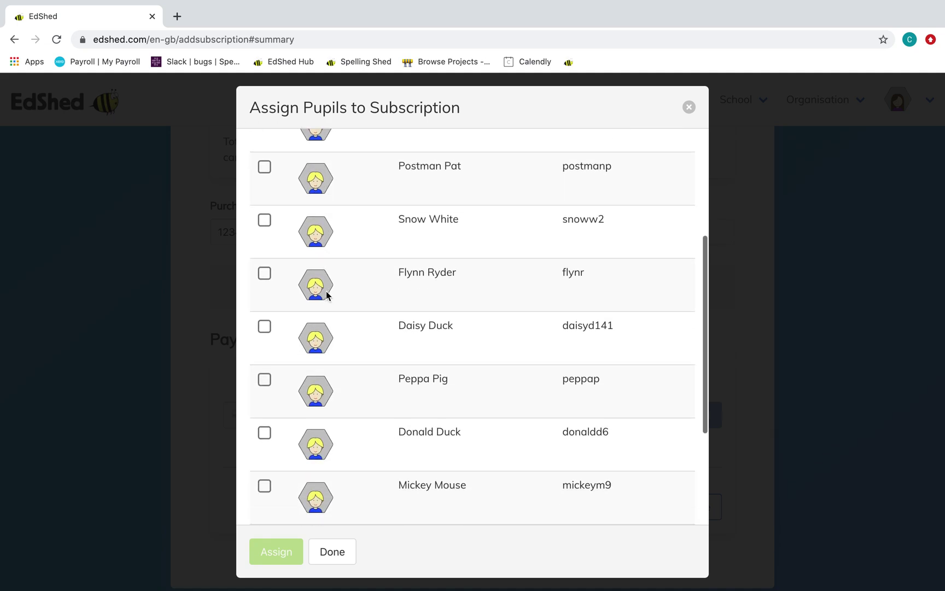
{"action": "scroll", "coordinate": [326, 292], "scroll_direction": "down", "scroll_amount": 2}
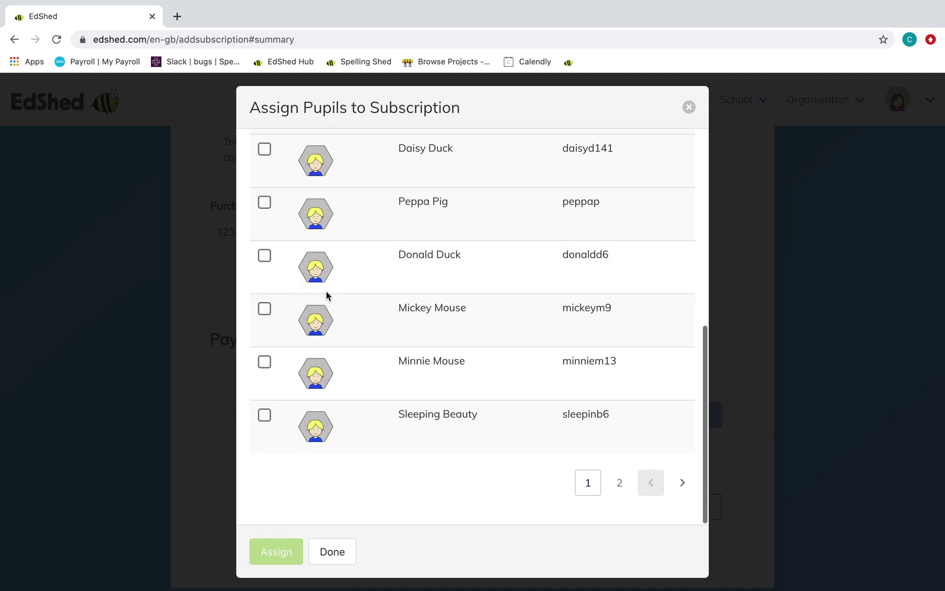
{"action": "left_click", "coordinate": [617, 485]}
{"action": "left_click", "coordinate": [584, 490]}
{"action": "scroll", "coordinate": [407, 363], "scroll_direction": "up", "scroll_amount": 1}
{"action": "scroll", "coordinate": [408, 362], "scroll_direction": "up", "scroll_amount": 3}
{"action": "scroll", "coordinate": [407, 362], "scroll_direction": "up", "scroll_amount": 3}
{"action": "left_click", "coordinate": [264, 295]}
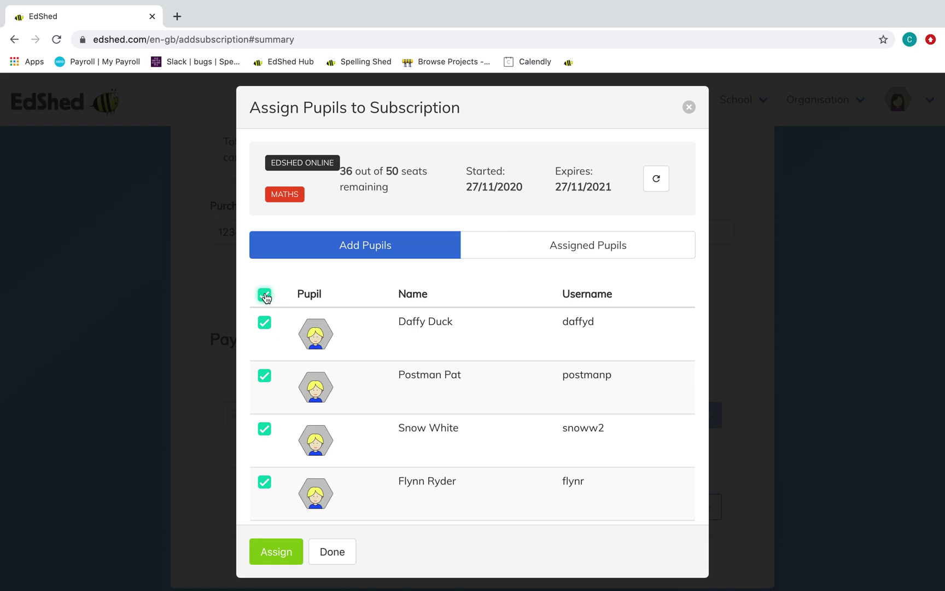
{"action": "left_click", "coordinate": [265, 296]}
{"action": "left_click", "coordinate": [264, 322]}
{"action": "left_click", "coordinate": [267, 375]}
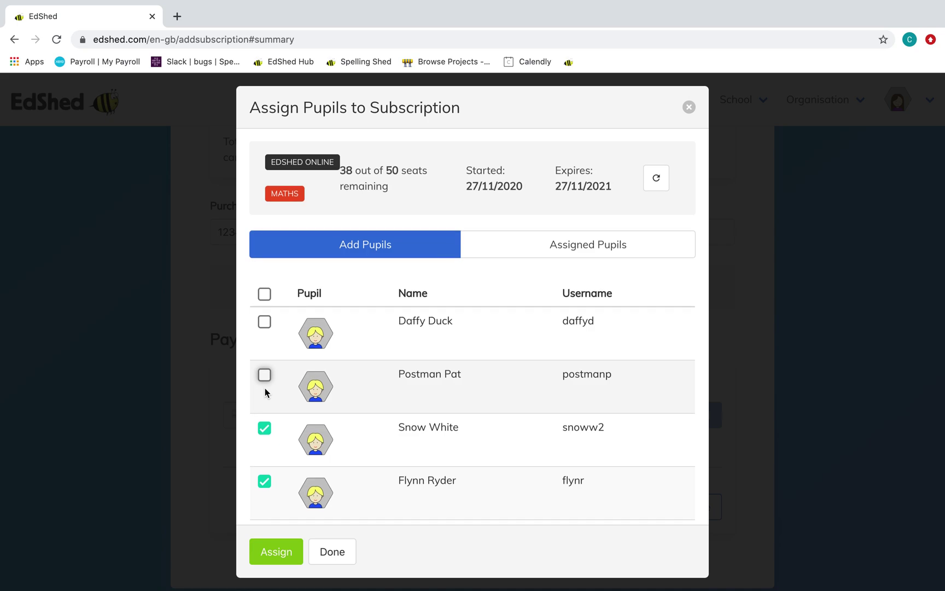
{"action": "scroll", "coordinate": [266, 388], "scroll_direction": "down", "scroll_amount": 2}
{"action": "left_click", "coordinate": [265, 375]}
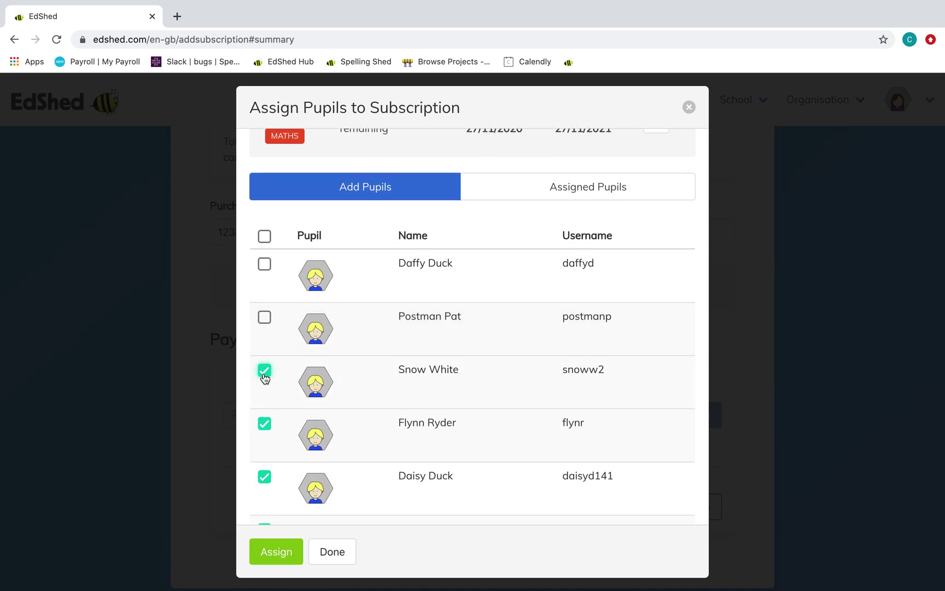
{"action": "left_click", "coordinate": [265, 425]}
{"action": "left_click", "coordinate": [263, 376]}
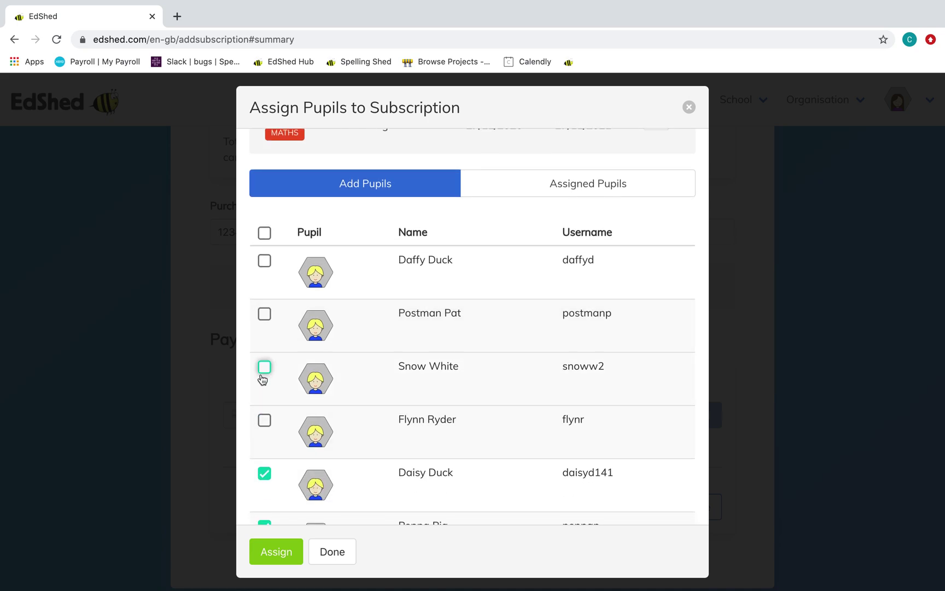
{"action": "scroll", "coordinate": [262, 380], "scroll_direction": "down", "scroll_amount": 4}
{"action": "scroll", "coordinate": [262, 378], "scroll_direction": "down", "scroll_amount": 5}
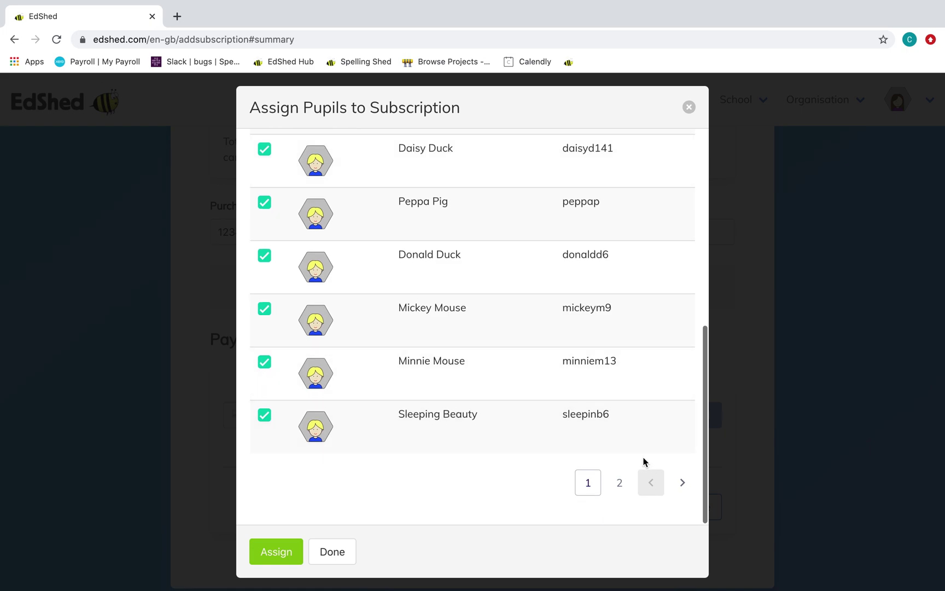
{"action": "left_click", "coordinate": [617, 483]}
{"action": "scroll", "coordinate": [616, 484], "scroll_direction": "up", "scroll_amount": 1}
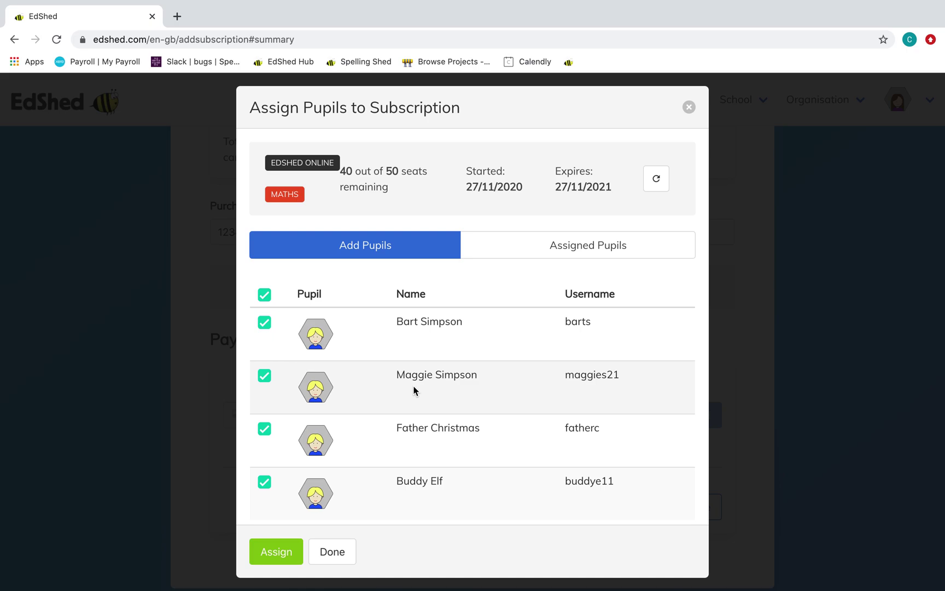
{"action": "left_click", "coordinate": [280, 554]}
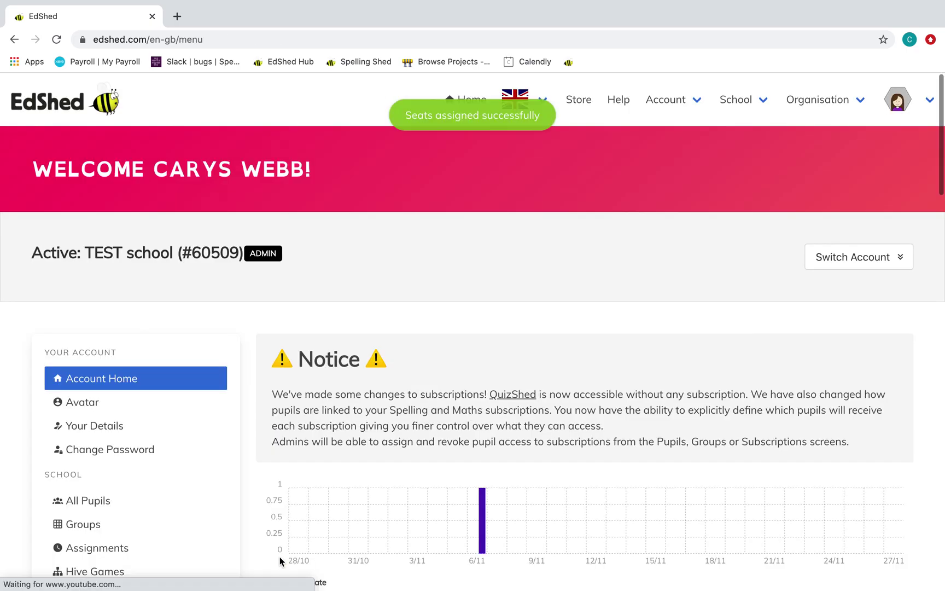
Go to All Pupils and turn on Show Licences in the pupil table.
{"action": "left_click", "coordinate": [193, 503]}
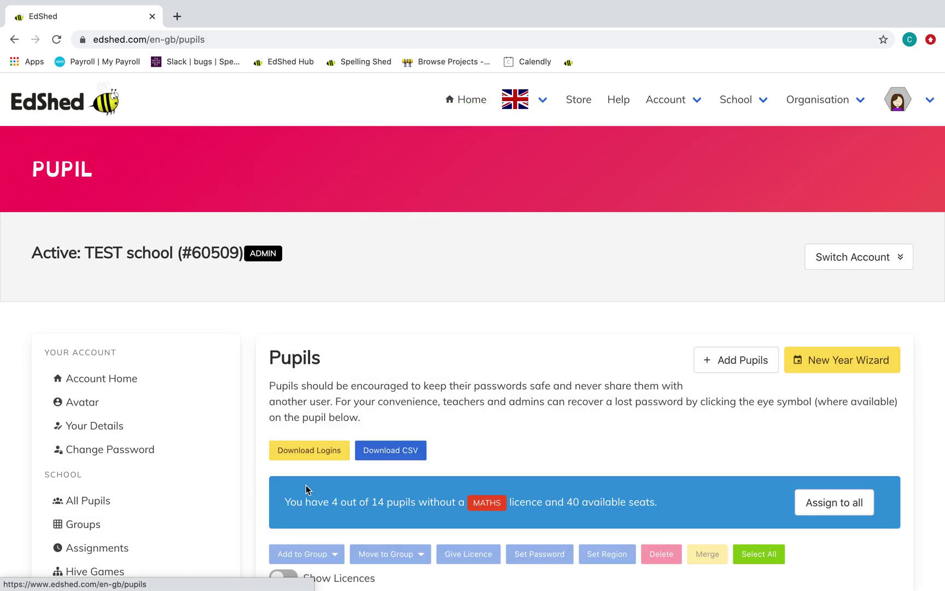
{"action": "scroll", "coordinate": [558, 489], "scroll_direction": "down", "scroll_amount": 3}
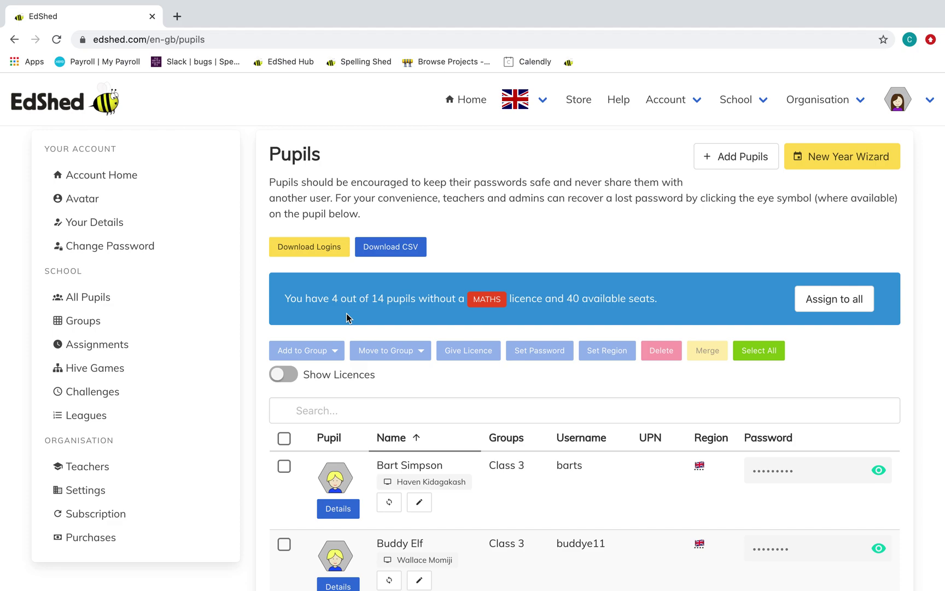
{"action": "scroll", "coordinate": [347, 317], "scroll_direction": "down", "scroll_amount": 1}
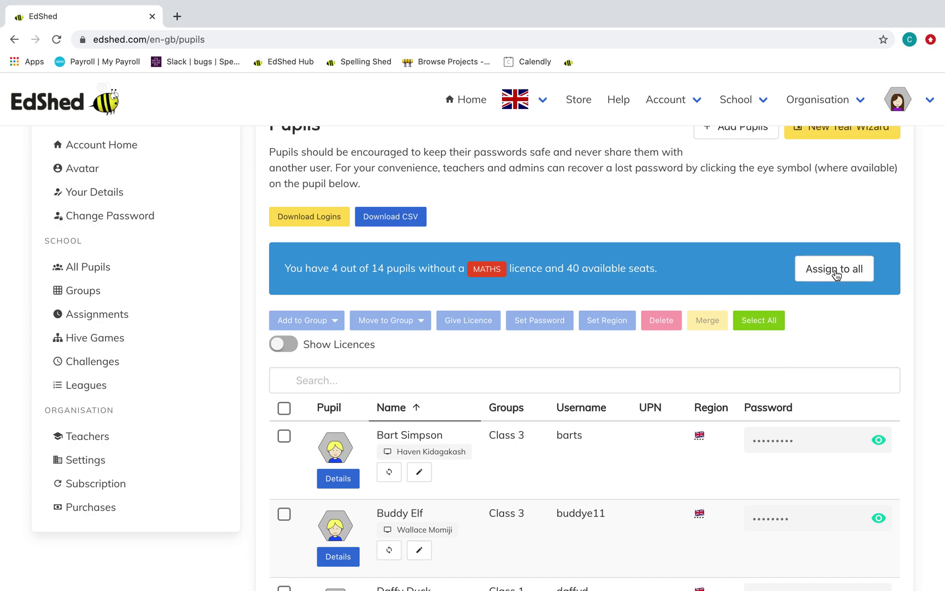
{"action": "left_click", "coordinate": [296, 347]}
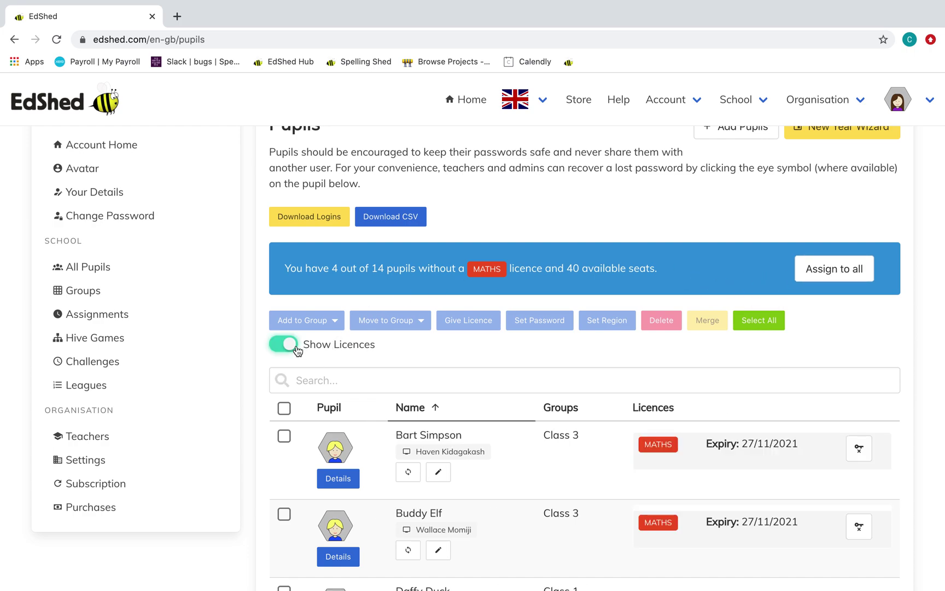
{"action": "scroll", "coordinate": [483, 412], "scroll_direction": "down", "scroll_amount": 3}
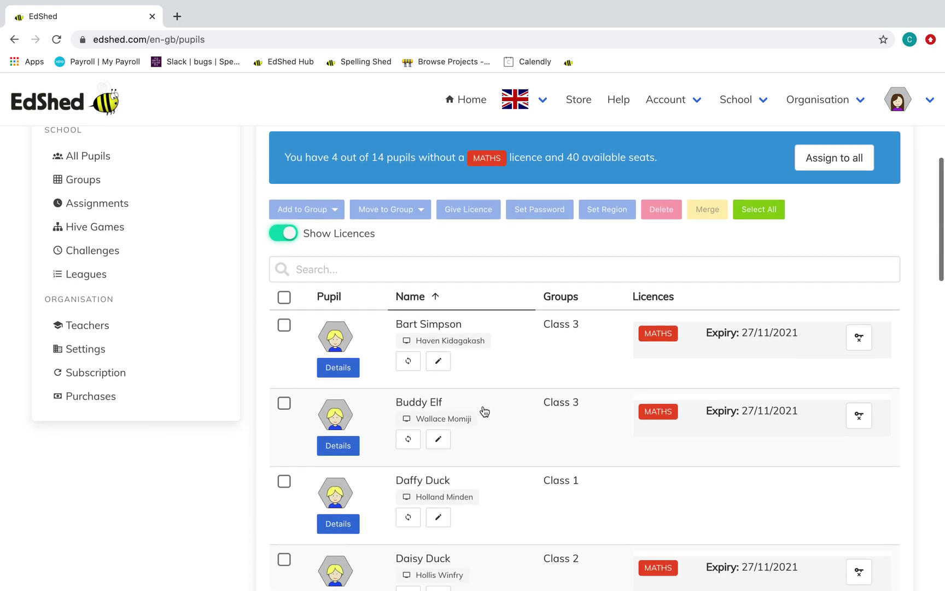
{"action": "scroll", "coordinate": [483, 411], "scroll_direction": "down", "scroll_amount": 2}
{"action": "scroll", "coordinate": [484, 412], "scroll_direction": "down", "scroll_amount": 3}
{"action": "scroll", "coordinate": [483, 406], "scroll_direction": "down", "scroll_amount": 1}
{"action": "scroll", "coordinate": [485, 404], "scroll_direction": "down", "scroll_amount": 4}
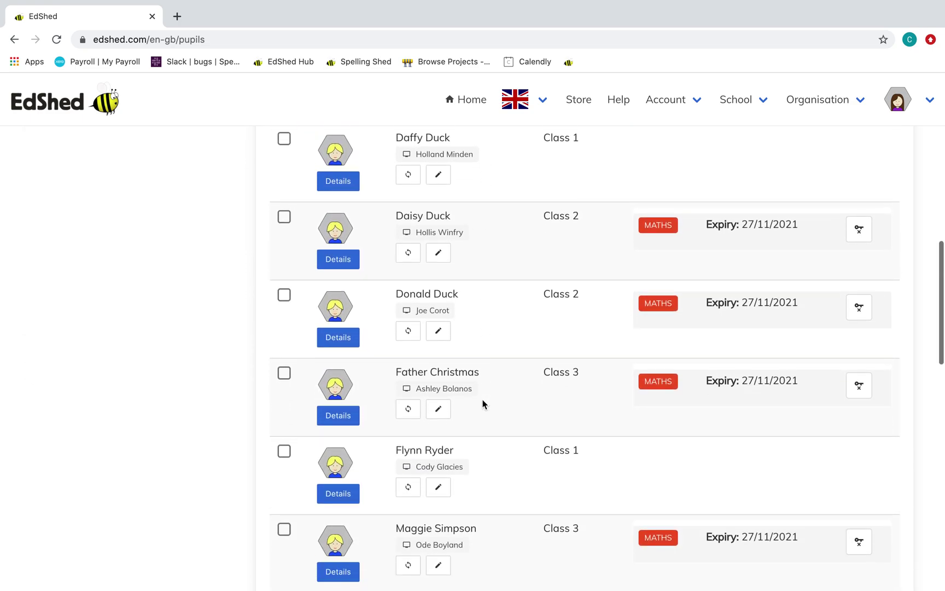
{"action": "scroll", "coordinate": [484, 404], "scroll_direction": "up", "scroll_amount": 3}
{"action": "scroll", "coordinate": [485, 404], "scroll_direction": "up", "scroll_amount": 2}
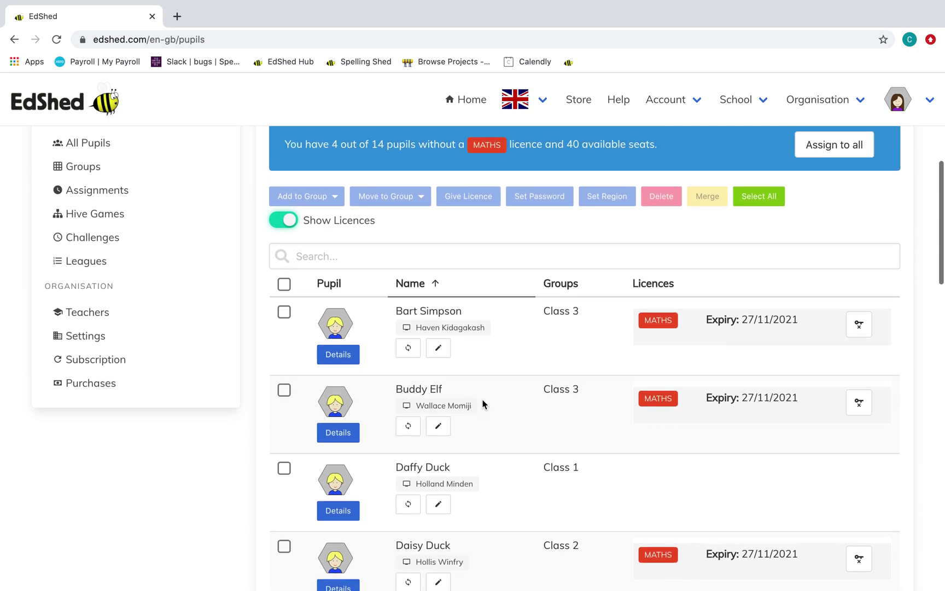
Sort pupils by Groups and revoke Daisy Duck's MATHS licence.
{"action": "left_click", "coordinate": [561, 292]}
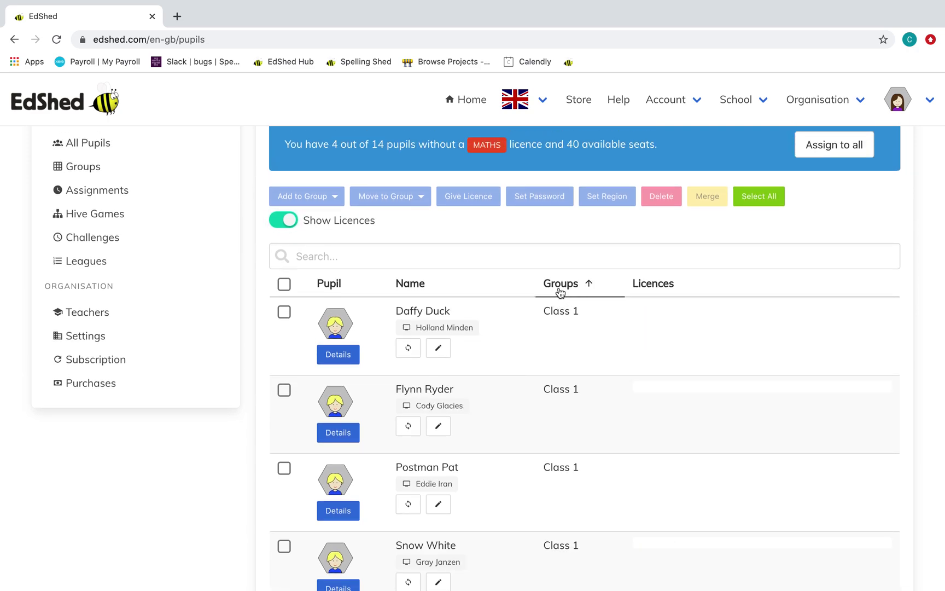
{"action": "scroll", "coordinate": [561, 292], "scroll_direction": "down", "scroll_amount": 1}
{"action": "scroll", "coordinate": [560, 292], "scroll_direction": "down", "scroll_amount": 1}
{"action": "scroll", "coordinate": [560, 293], "scroll_direction": "down", "scroll_amount": 3}
{"action": "scroll", "coordinate": [559, 293], "scroll_direction": "down", "scroll_amount": 1}
{"action": "scroll", "coordinate": [559, 293], "scroll_direction": "down", "scroll_amount": 1}
{"action": "scroll", "coordinate": [559, 293], "scroll_direction": "down", "scroll_amount": 1}
{"action": "scroll", "coordinate": [559, 293], "scroll_direction": "down", "scroll_amount": 1}
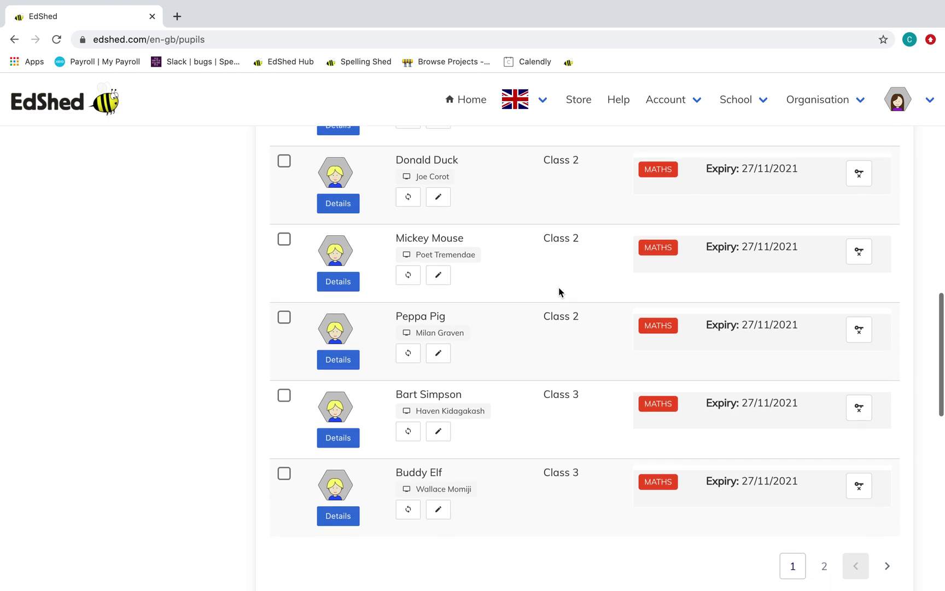
{"action": "scroll", "coordinate": [560, 292], "scroll_direction": "up", "scroll_amount": 1}
{"action": "scroll", "coordinate": [559, 293], "scroll_direction": "up", "scroll_amount": 2}
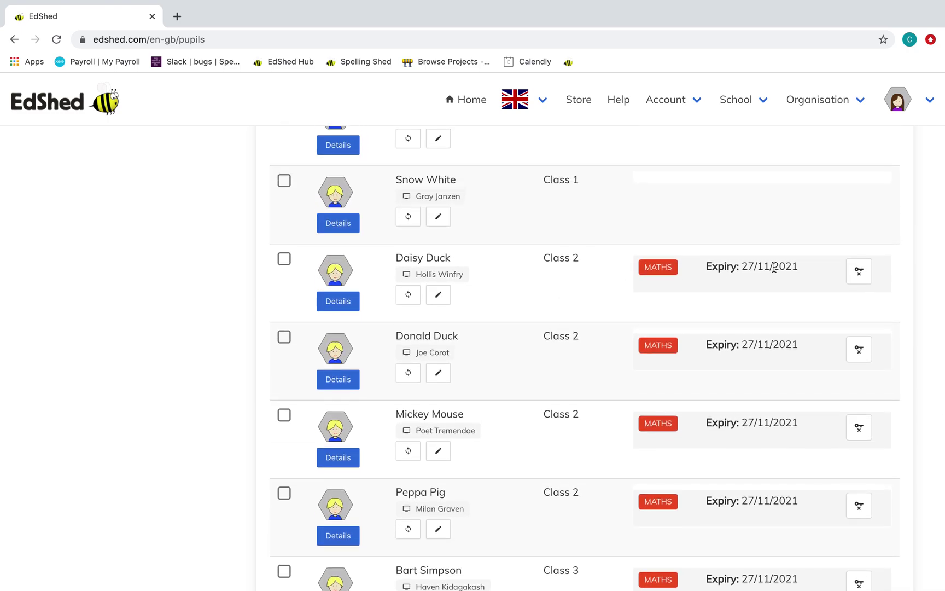
{"action": "left_click", "coordinate": [851, 279]}
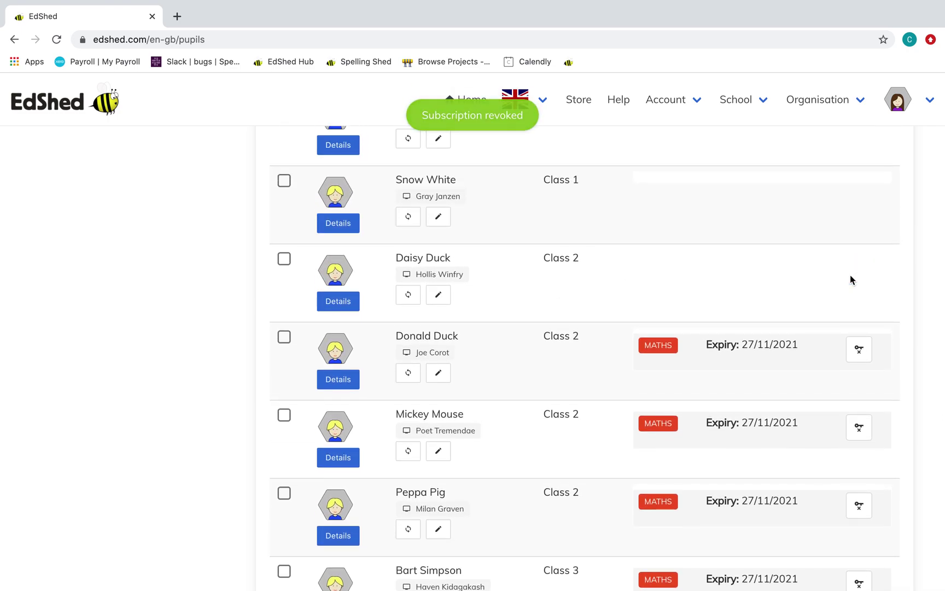
{"action": "scroll", "coordinate": [850, 275], "scroll_direction": "up", "scroll_amount": 2}
{"action": "scroll", "coordinate": [851, 275], "scroll_direction": "up", "scroll_amount": 1}
{"action": "scroll", "coordinate": [850, 274], "scroll_direction": "up", "scroll_amount": 1}
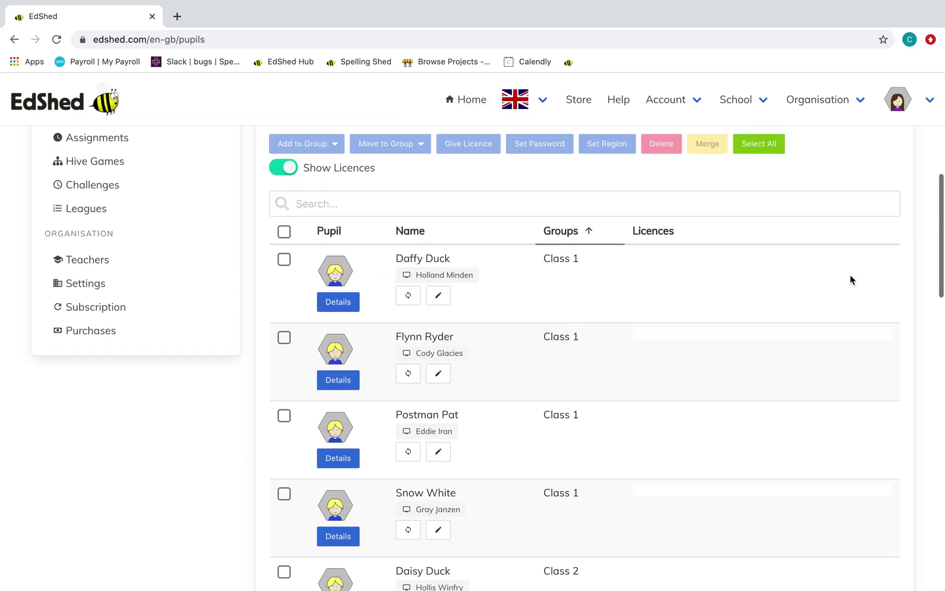
Select Daffy Duck, Flynn Ryder, Postman Pat and Snow White and assign them MATHS licences.
{"action": "left_click", "coordinate": [284, 256]}
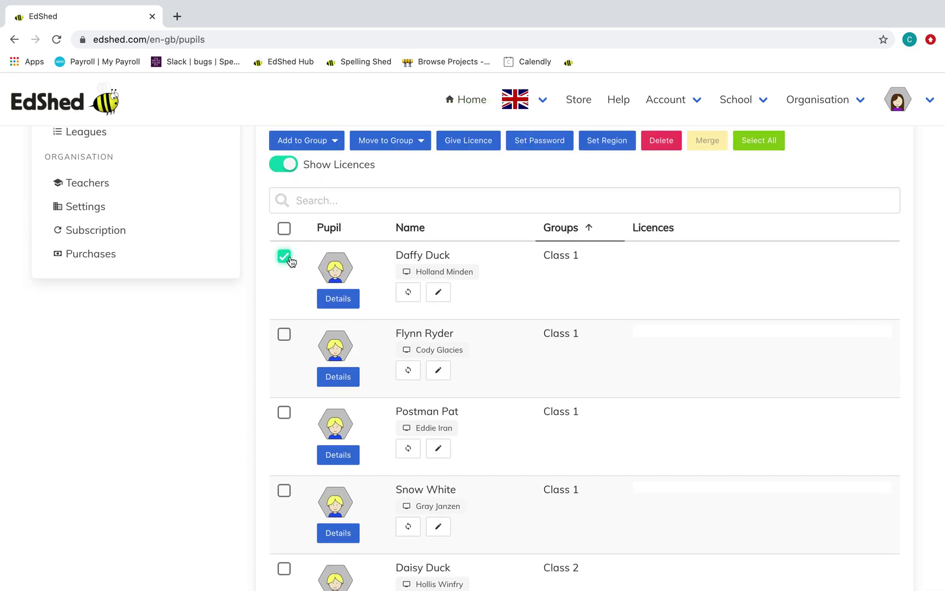
{"action": "left_click", "coordinate": [283, 336]}
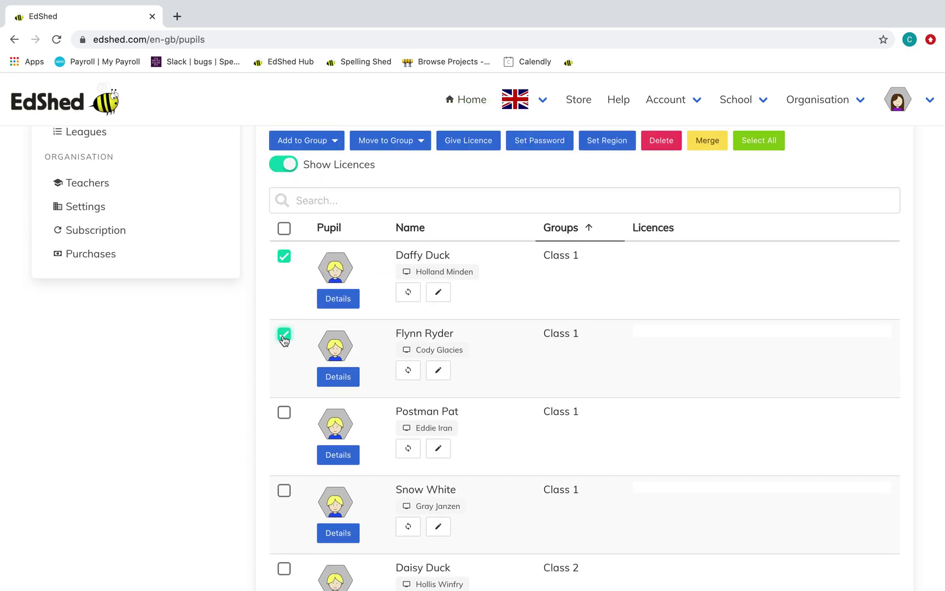
{"action": "left_click", "coordinate": [285, 413]}
{"action": "left_click", "coordinate": [286, 491]}
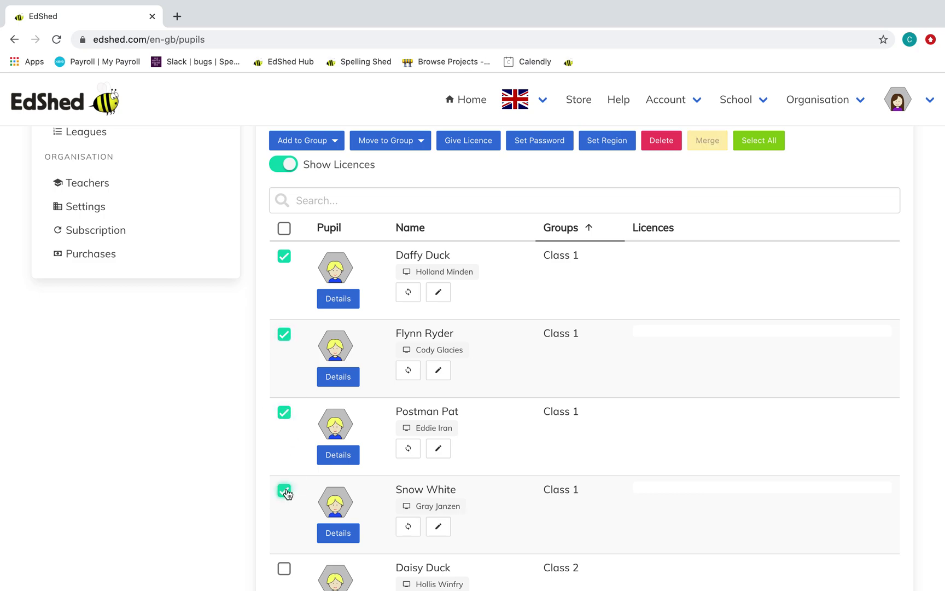
{"action": "scroll", "coordinate": [286, 494], "scroll_direction": "up", "scroll_amount": 3}
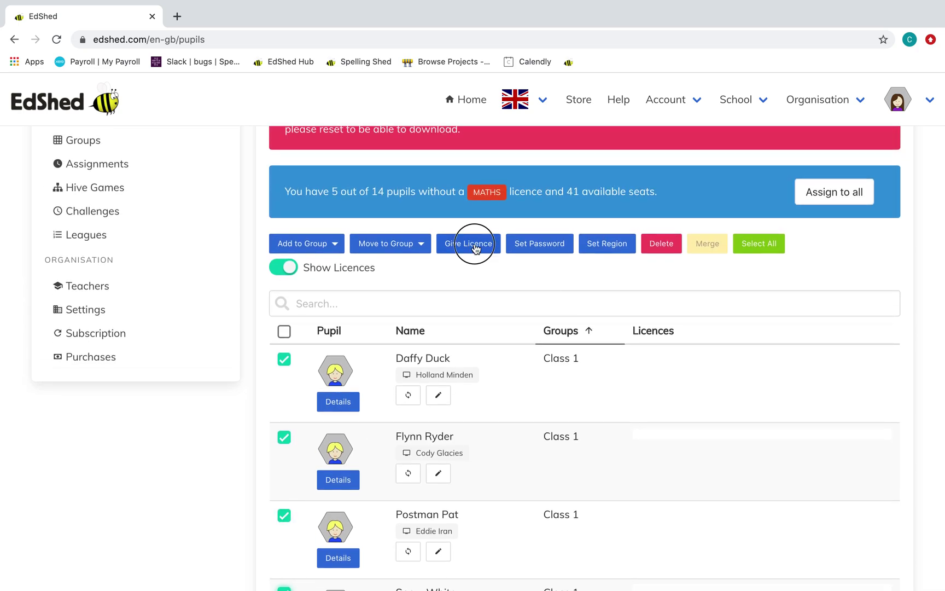
{"action": "left_click", "coordinate": [474, 248]}
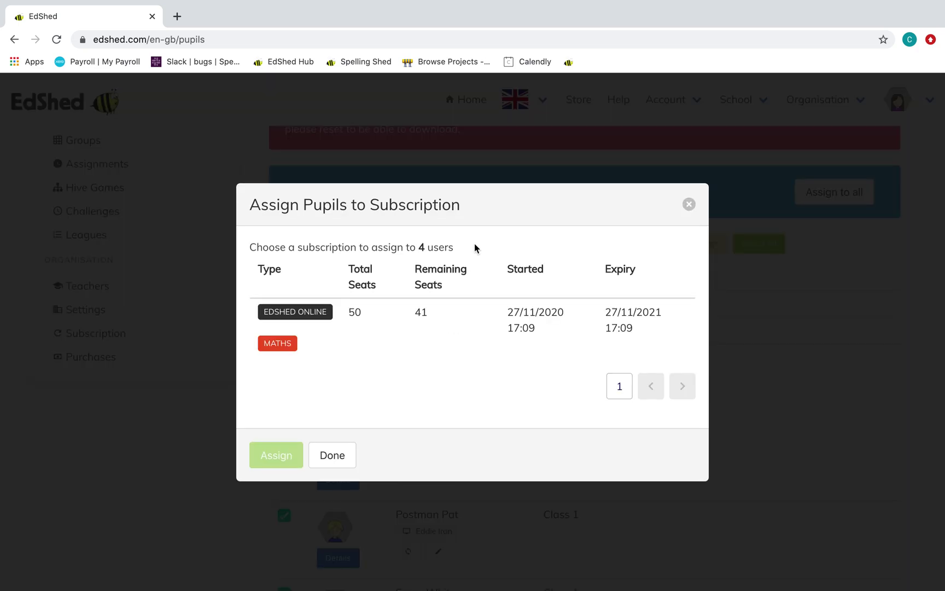
{"action": "left_click", "coordinate": [370, 331]}
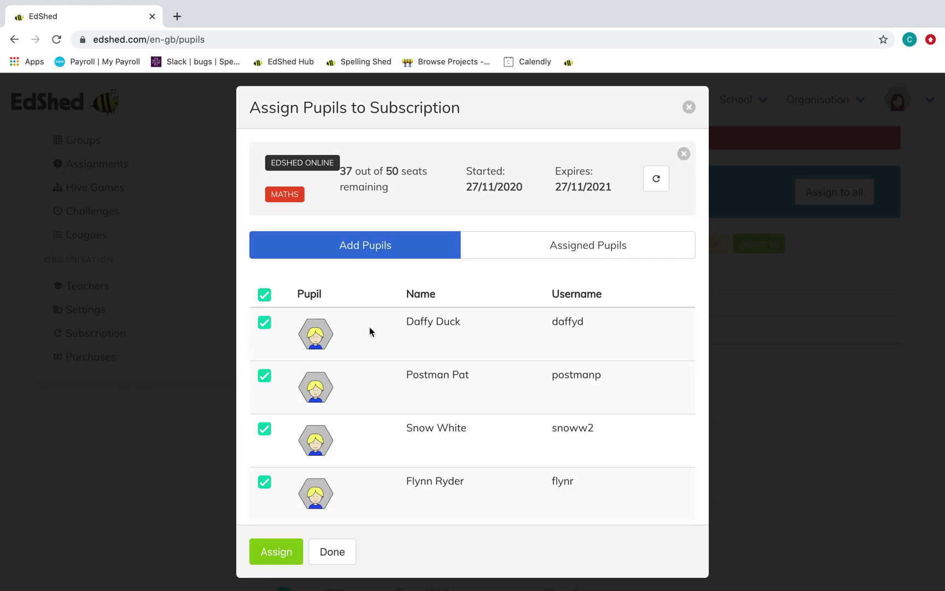
{"action": "scroll", "coordinate": [369, 332], "scroll_direction": "down", "scroll_amount": 2}
{"action": "left_click", "coordinate": [274, 553]}
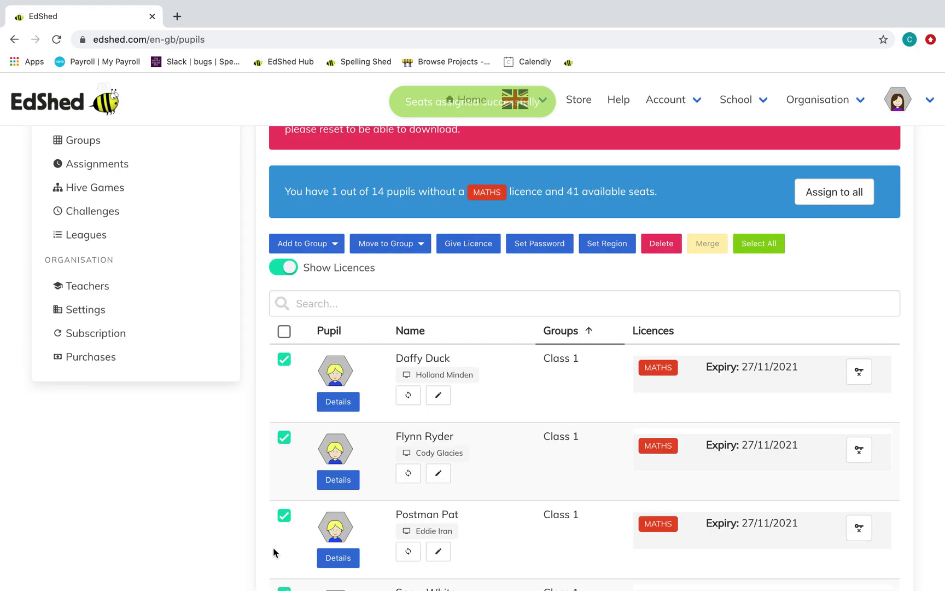
{"action": "scroll", "coordinate": [274, 553], "scroll_direction": "up", "scroll_amount": 1}
{"action": "scroll", "coordinate": [274, 552], "scroll_direction": "up", "scroll_amount": 2}
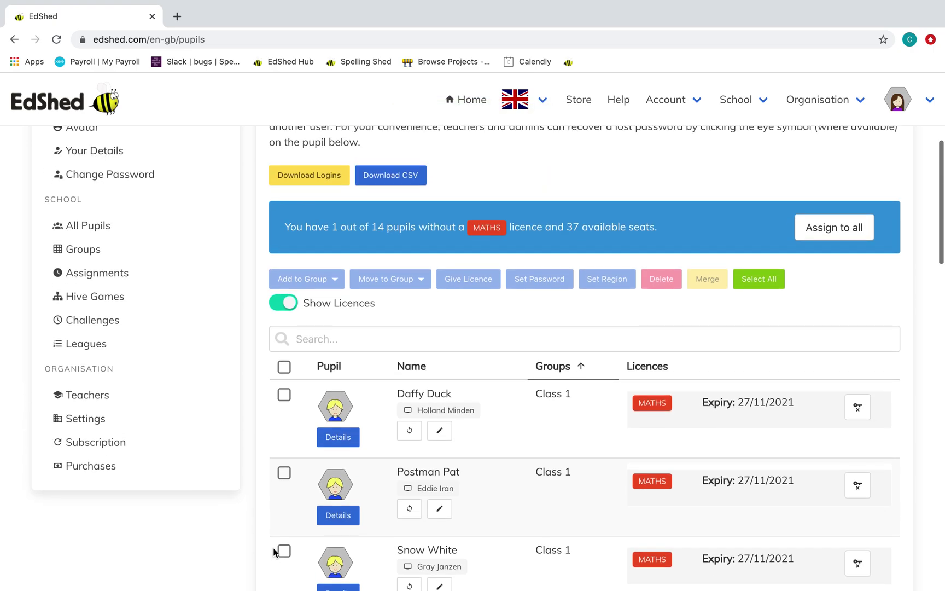
{"action": "scroll", "coordinate": [274, 552], "scroll_direction": "up", "scroll_amount": 2}
{"action": "scroll", "coordinate": [274, 552], "scroll_direction": "down", "scroll_amount": 2}
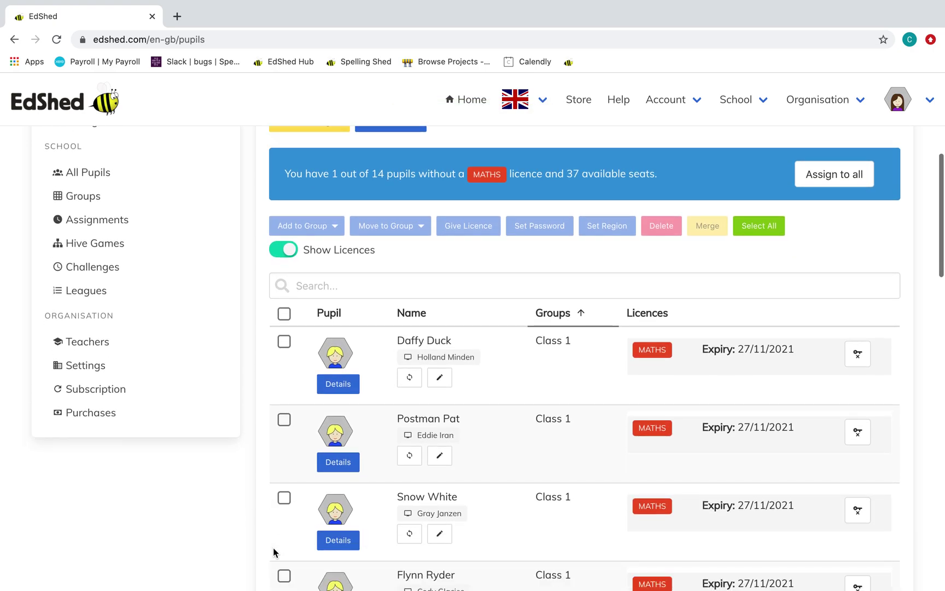
{"action": "scroll", "coordinate": [274, 553], "scroll_direction": "down", "scroll_amount": 2}
{"action": "scroll", "coordinate": [274, 552], "scroll_direction": "down", "scroll_amount": 2}
{"action": "scroll", "coordinate": [274, 552], "scroll_direction": "down", "scroll_amount": 1}
{"action": "scroll", "coordinate": [275, 552], "scroll_direction": "down", "scroll_amount": 3}
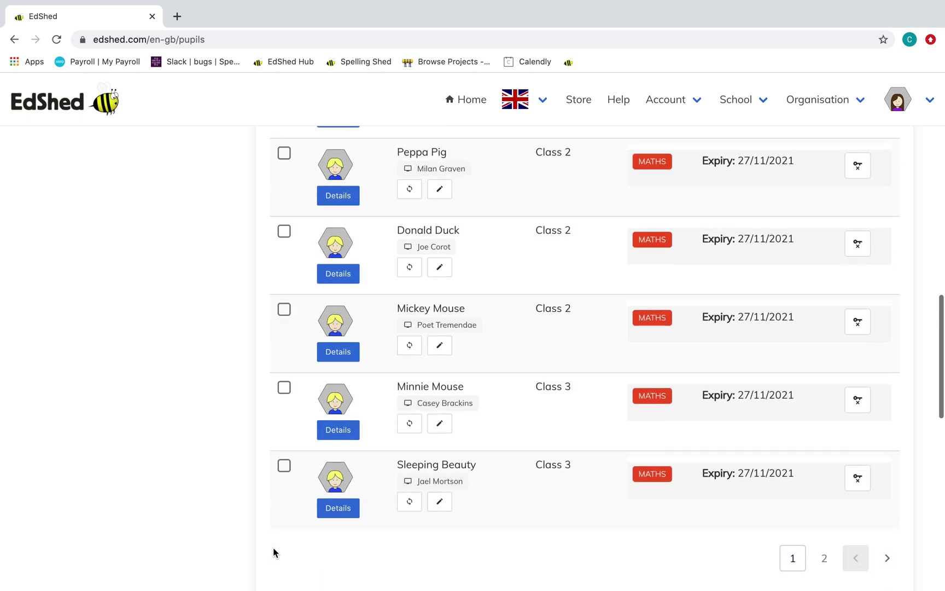
{"action": "scroll", "coordinate": [274, 553], "scroll_direction": "down", "scroll_amount": 1}
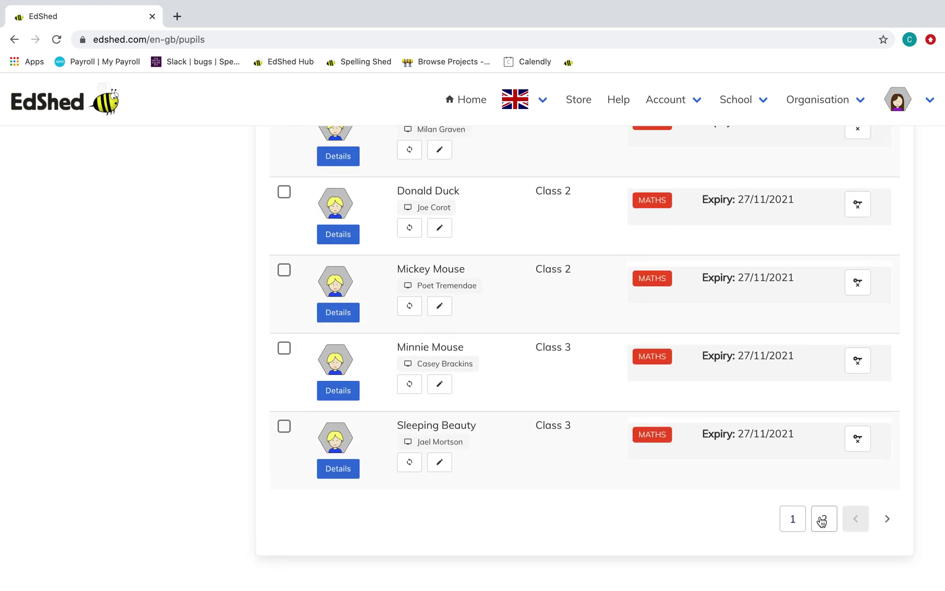
Go to page 2 of the pupil table.
{"action": "left_click", "coordinate": [823, 519]}
{"action": "scroll", "coordinate": [677, 422], "scroll_direction": "up", "scroll_amount": 2}
{"action": "scroll", "coordinate": [676, 421], "scroll_direction": "up", "scroll_amount": 3}
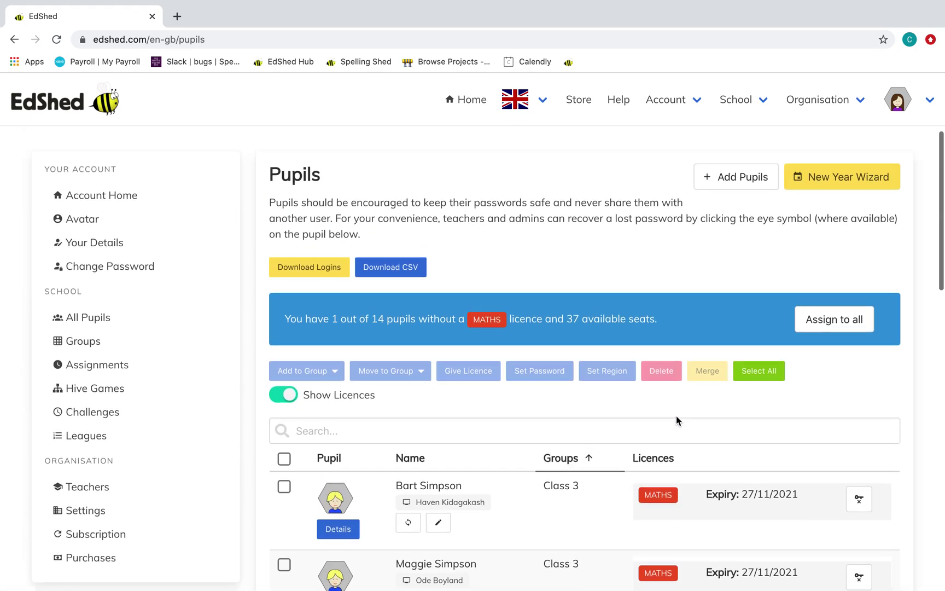